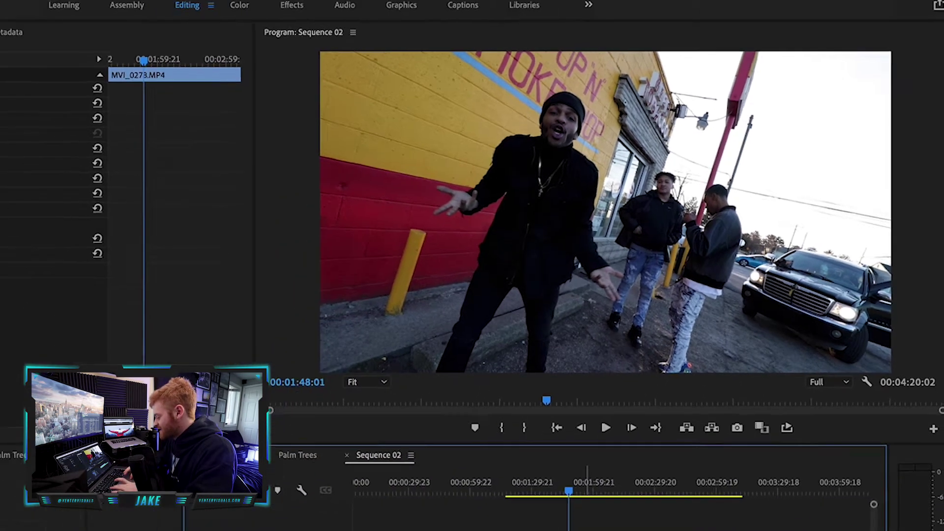
Duplicate the MVI_0278.MP4 clip onto track V3, then bring up the V3 clip's blend mode choices
drag(667, 440, 668, 421)
click(690, 398)
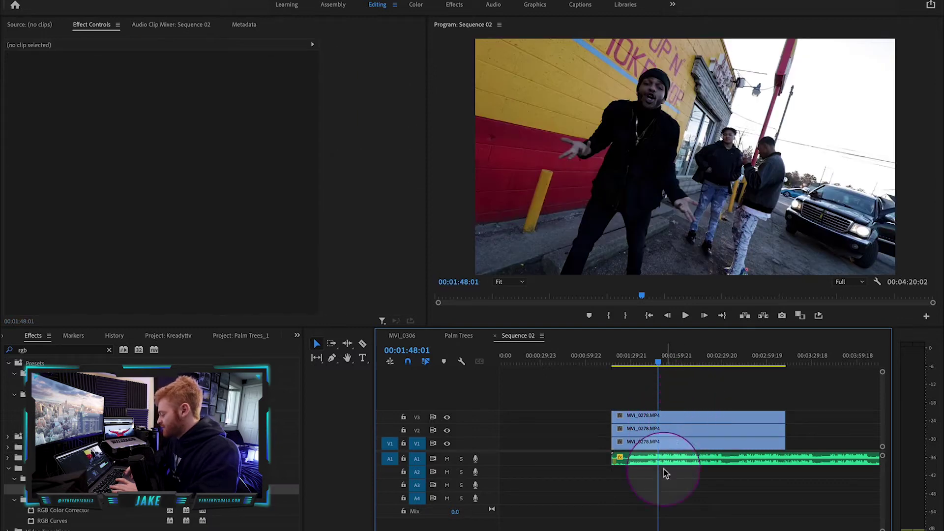
click(673, 417)
click(218, 190)
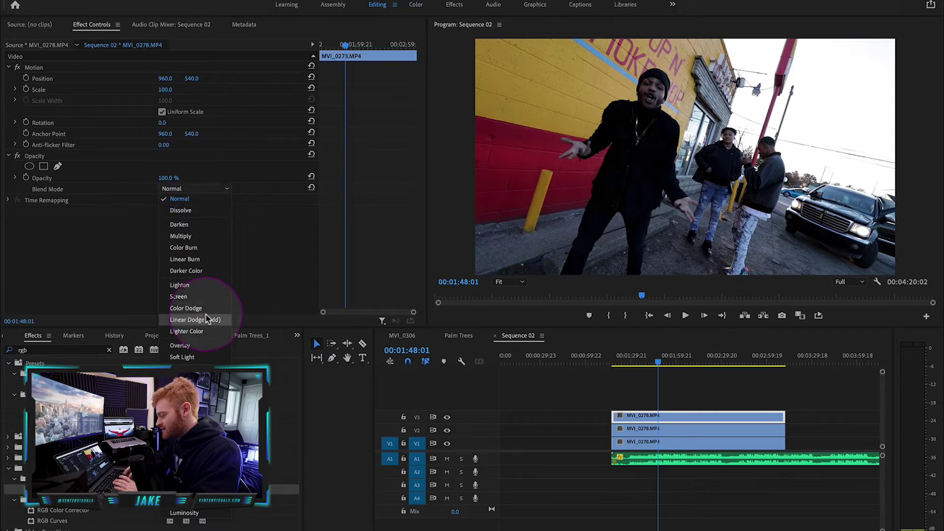
Set the V3, V2 and V1 clips' blend mode to Linear Dodge (Add) in turn
click(207, 319)
click(635, 430)
click(215, 189)
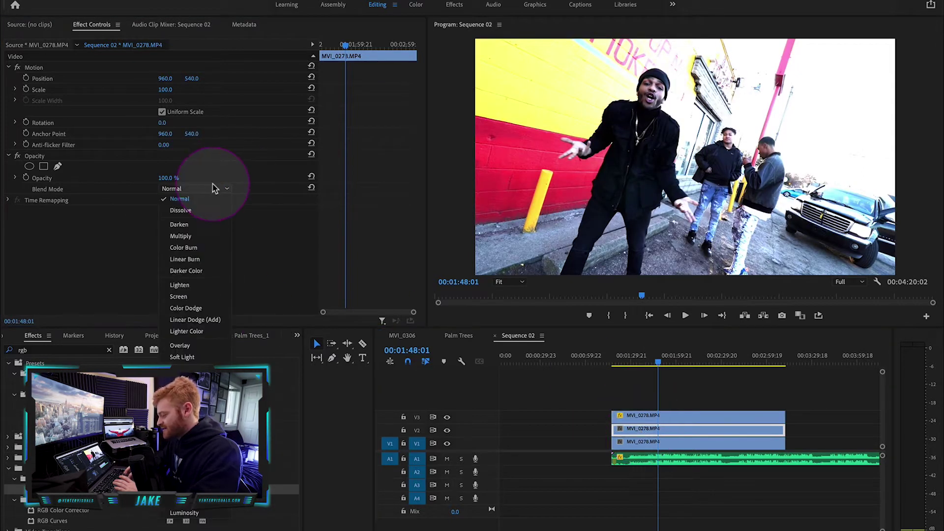
click(209, 320)
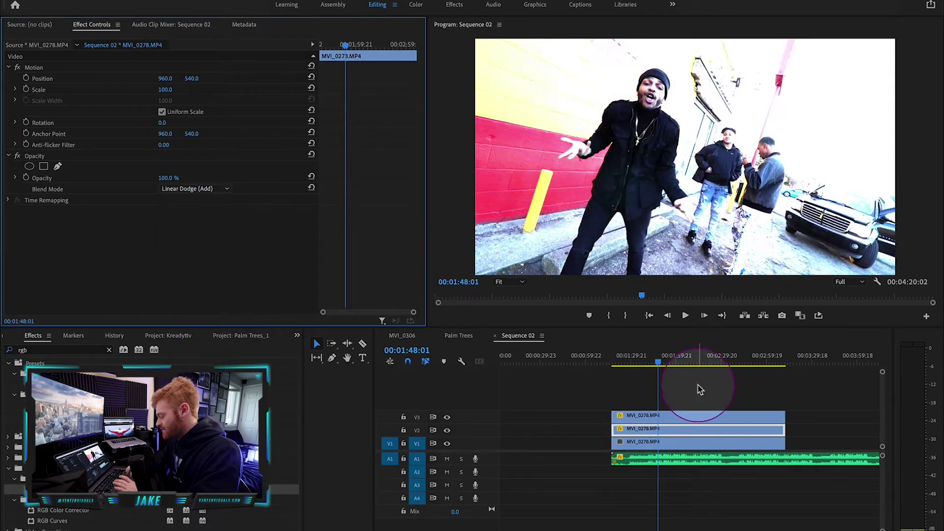
click(682, 441)
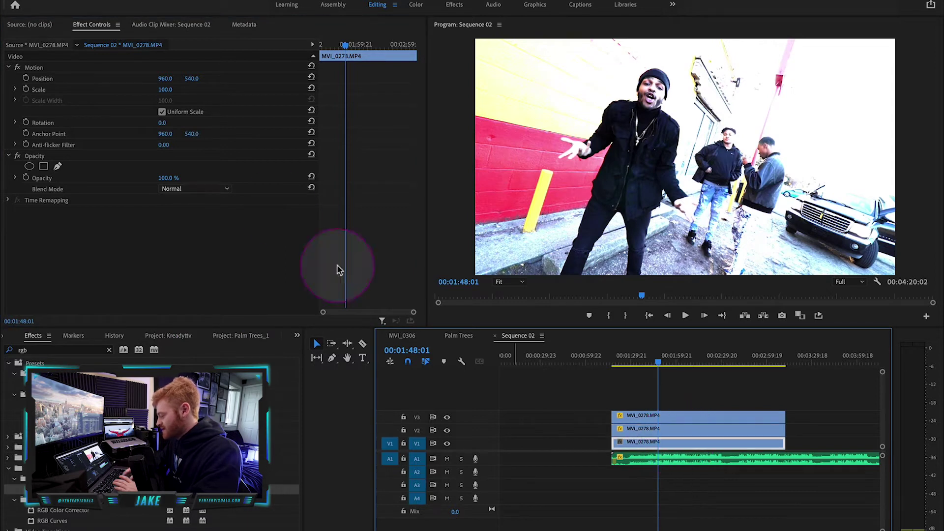
click(199, 192)
click(209, 320)
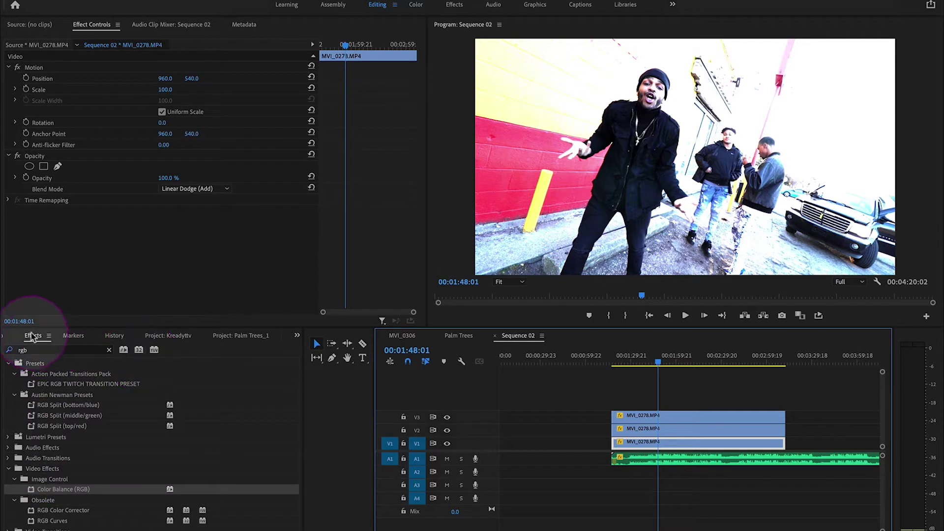
Search 'rgb' and drop Color Balance (RGB) onto the V3, V2 and V1 clips
click(38, 352)
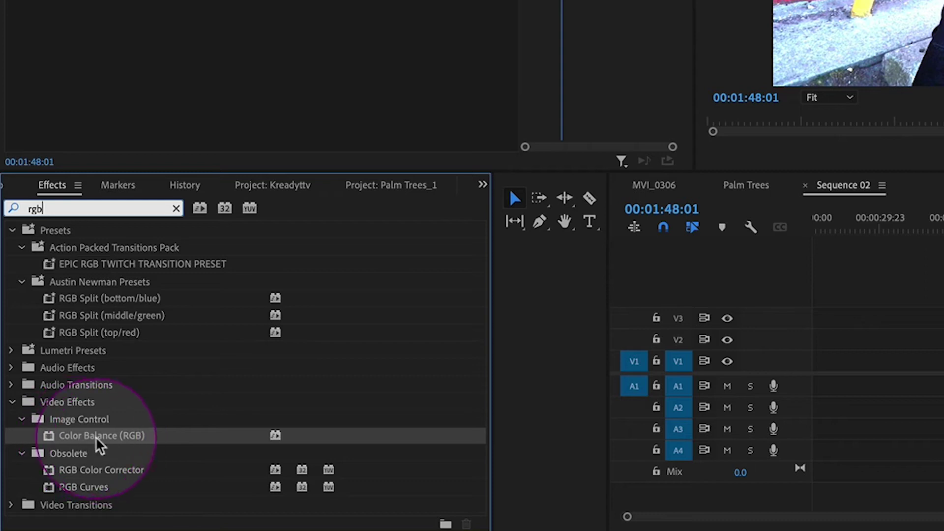
drag(94, 436, 659, 416)
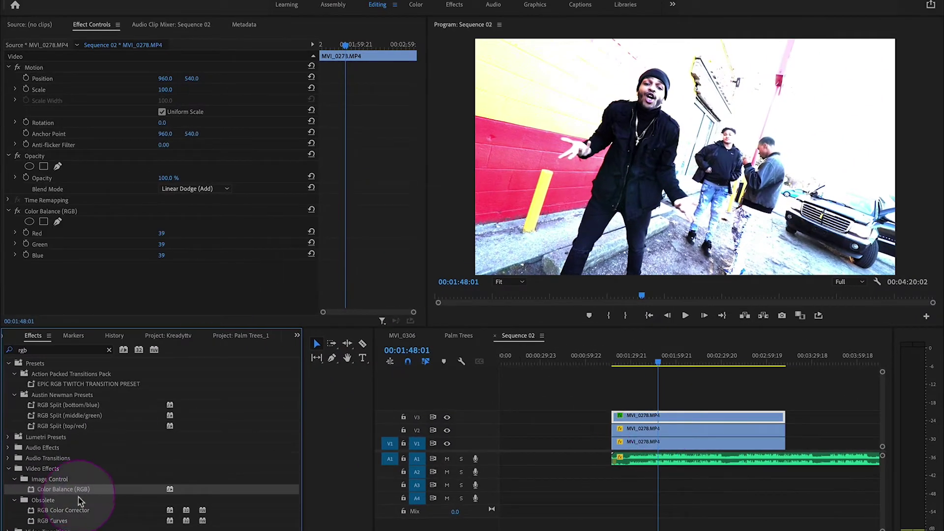
drag(73, 490, 689, 431)
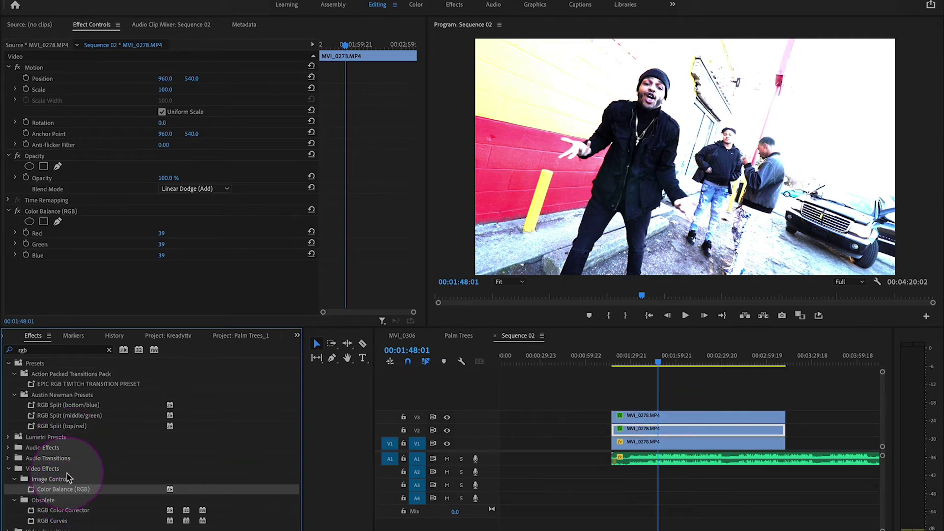
drag(68, 478, 670, 415)
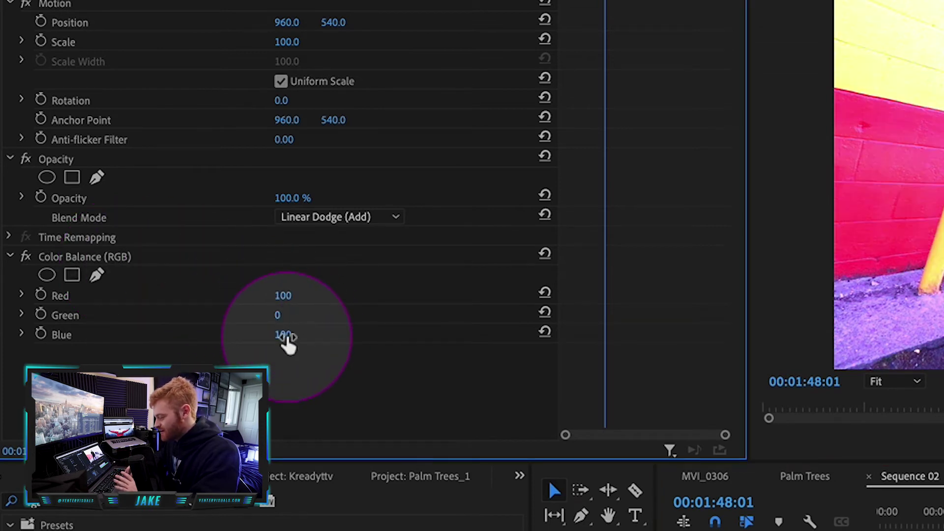
Make the V3 layer red-only by setting its Blue value to 0
click(288, 344)
text(0)
key(Return)
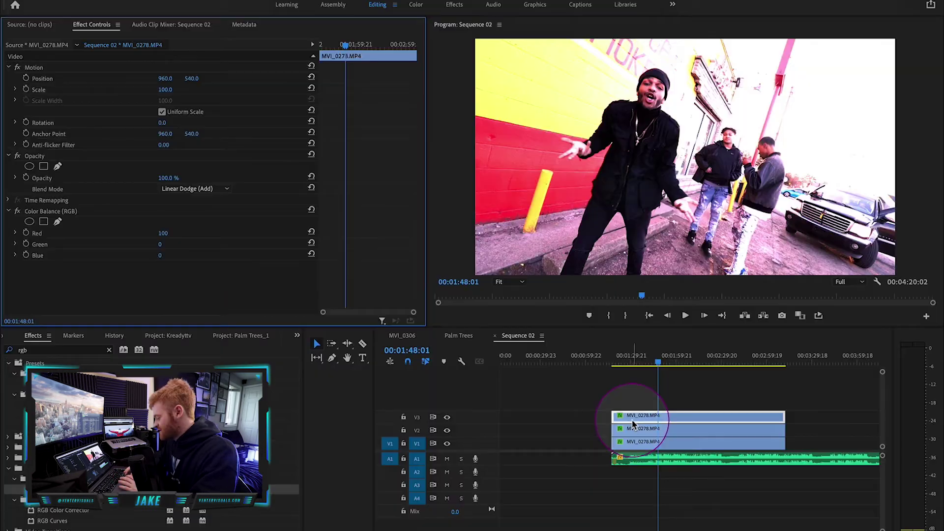
Make the V2 layer green-only by setting its Red and Blue values to 0
click(633, 430)
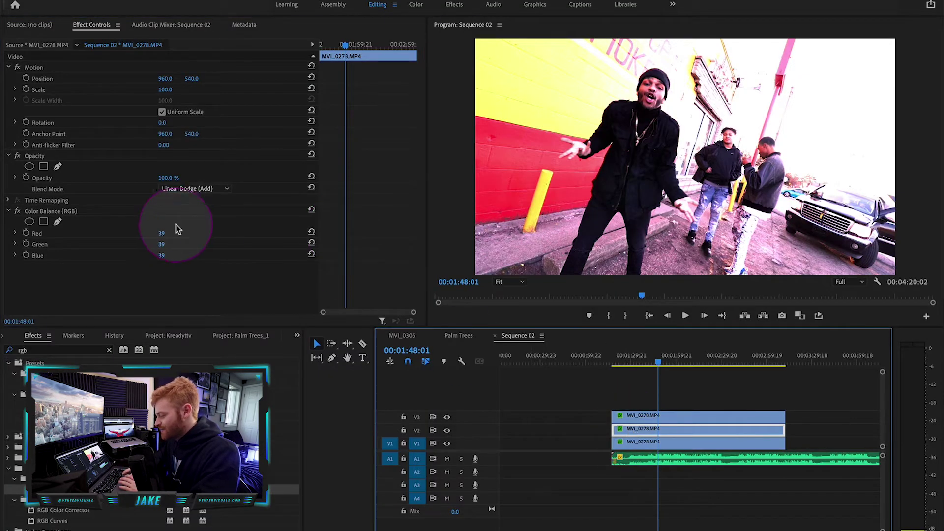
click(161, 233)
text(0)
key(Return)
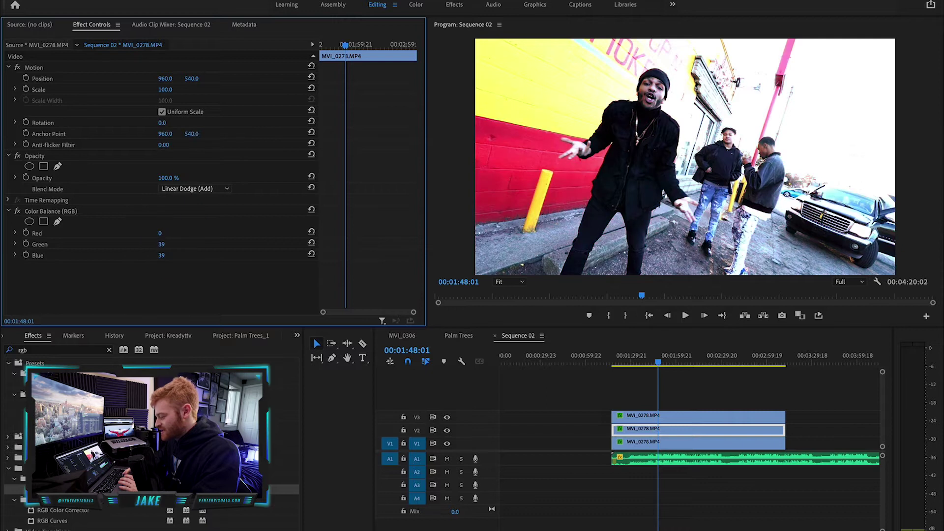
click(166, 256)
text(00)
key(Return)
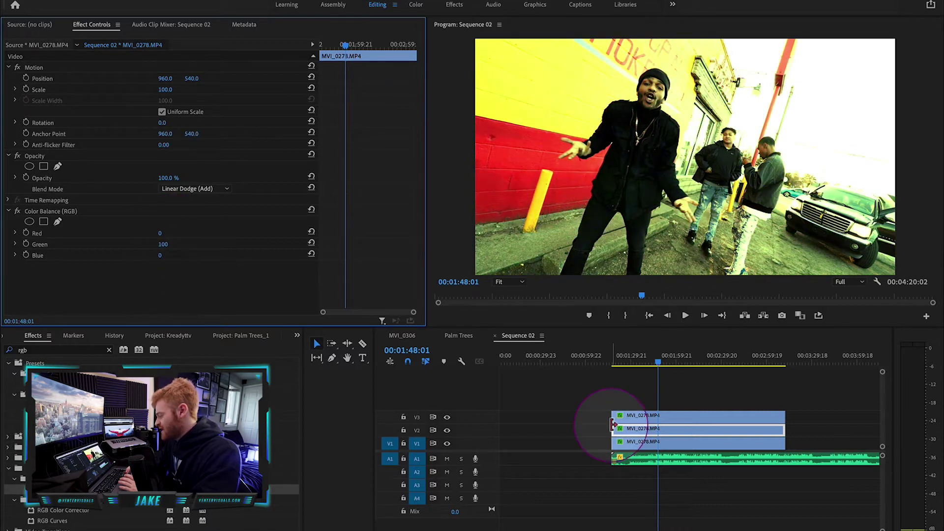
Make the V1 layer blue-only by setting its Red and Green values to 0
click(675, 445)
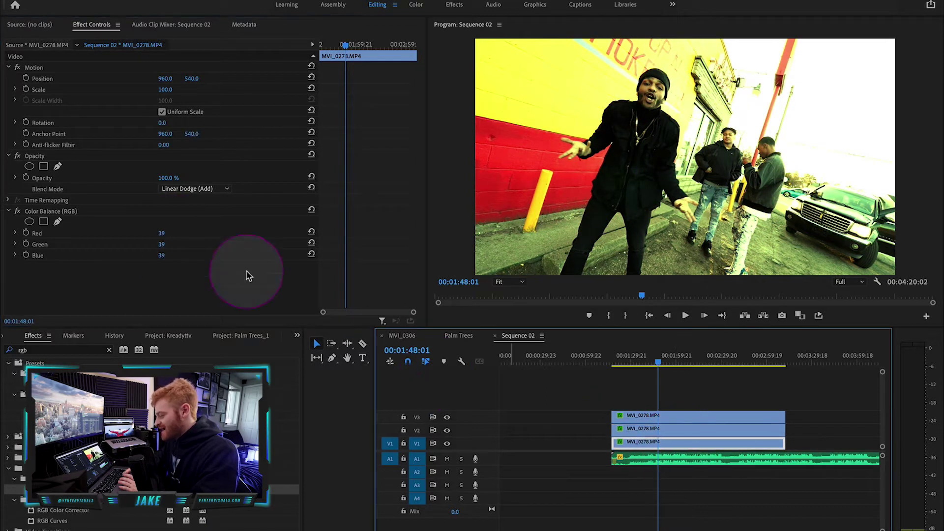
text(0)
key(Return)
click(173, 233)
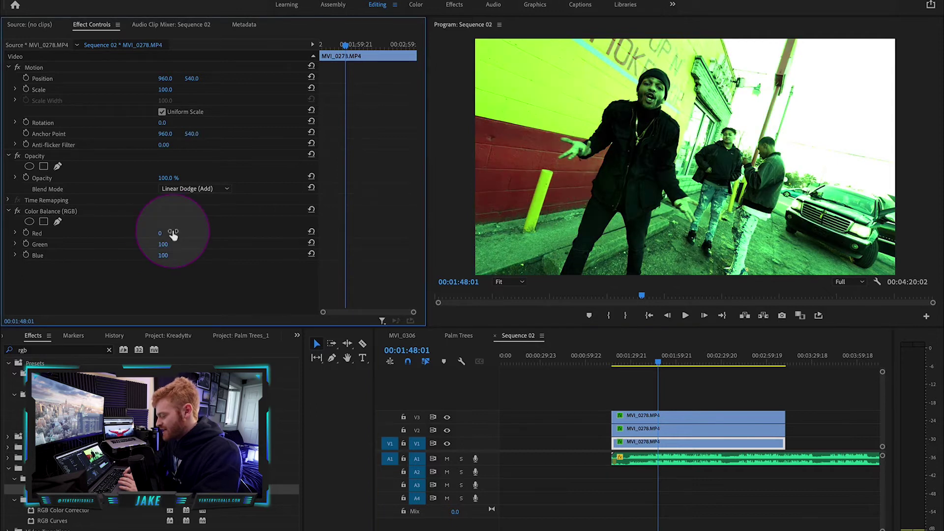
text(0)
key(Return)
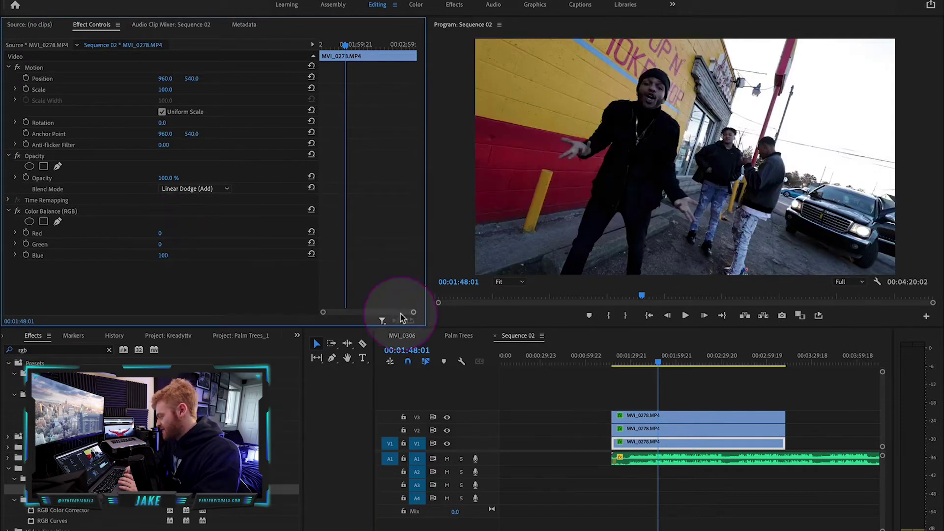
click(658, 393)
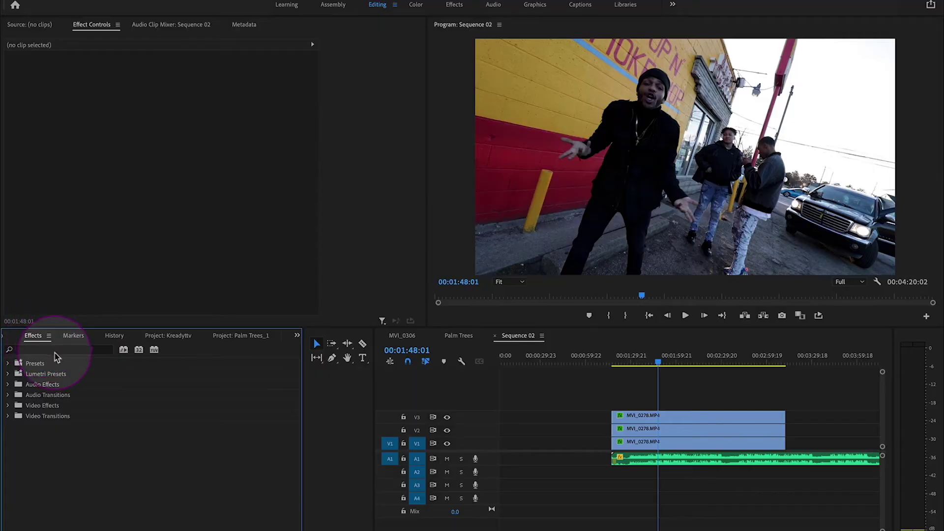
Search for Lens Distortion and apply it to the red top clip on V3
text(lens dis)
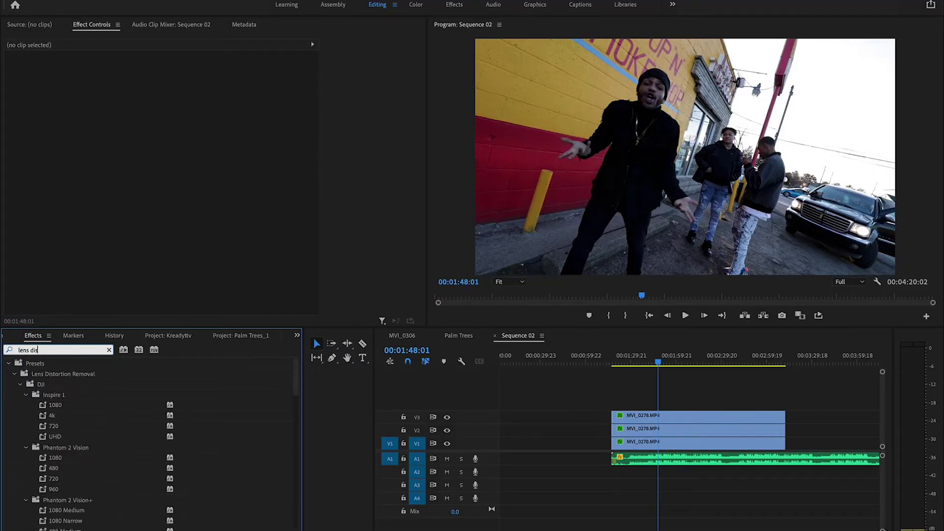
text(o)
text(ori)
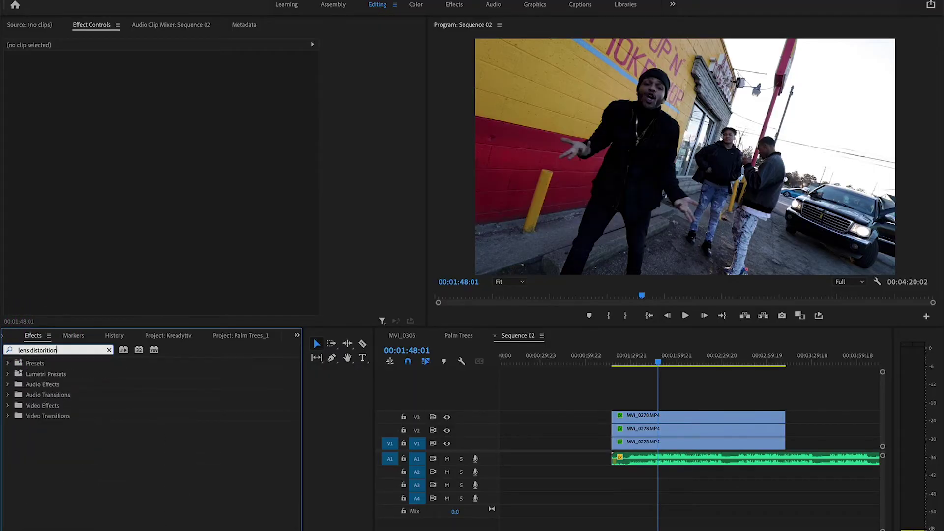
scroll(81, 438, down, 5)
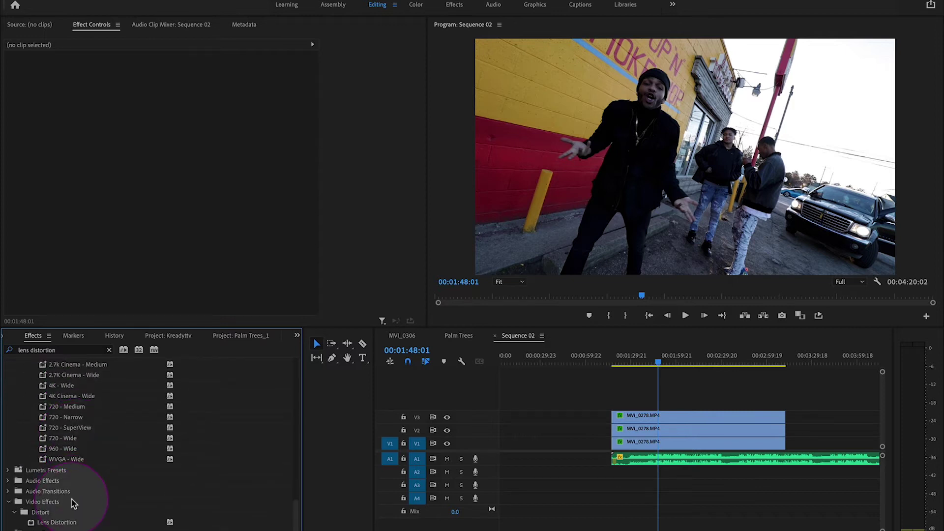
click(51, 523)
drag(40, 525, 659, 417)
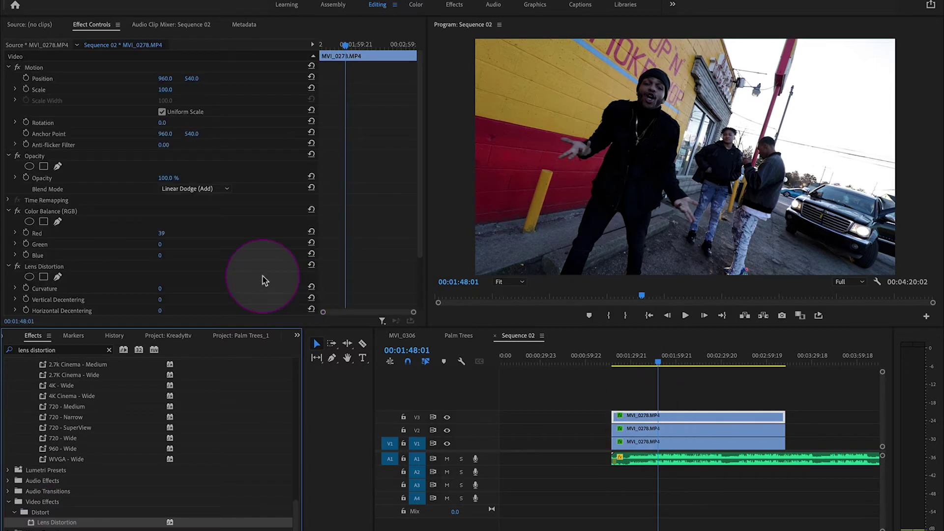
Set the red V3 layer's Lens Distortion Curvature to -6 and preview it
scroll(231, 268, down, 2)
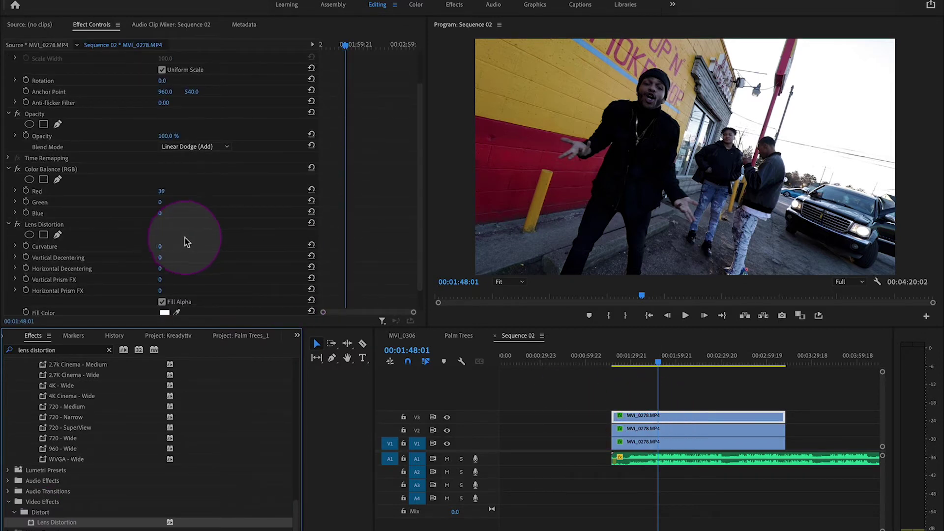
click(164, 247)
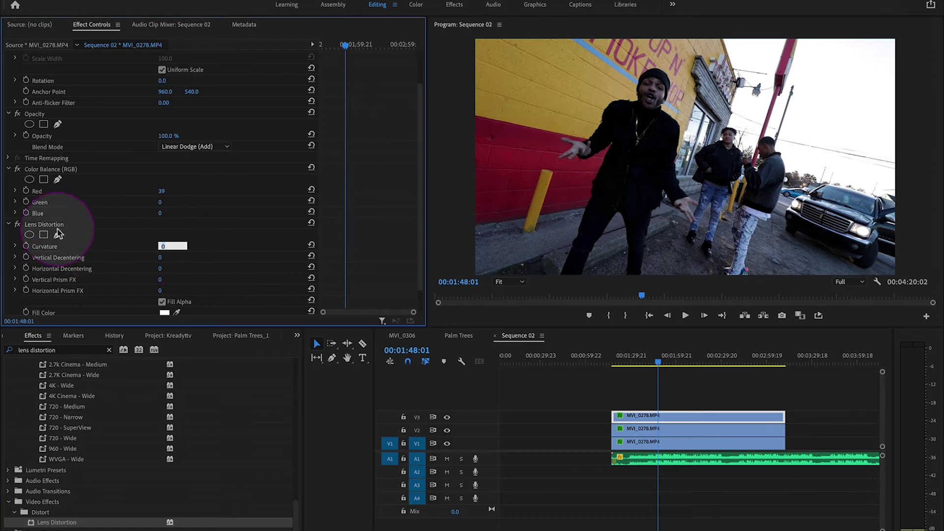
text(-6)
click(804, 413)
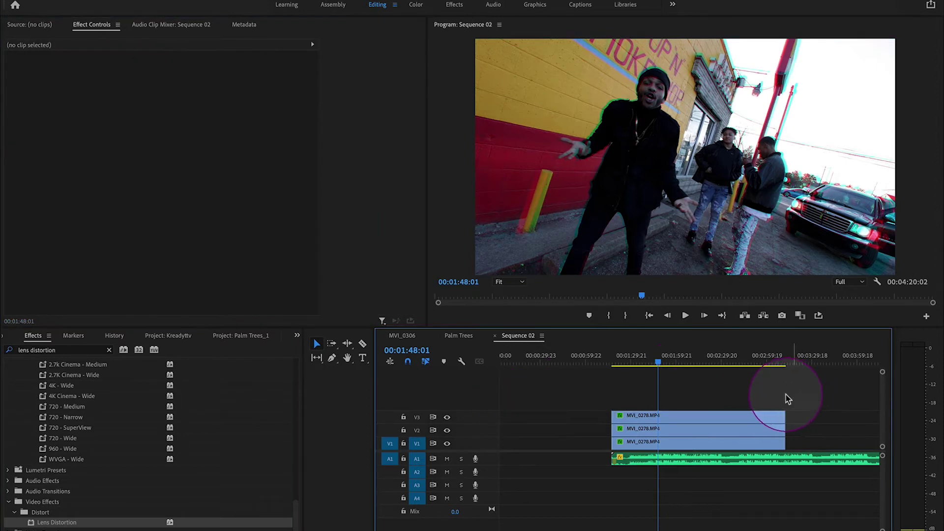
Apply Lens Distortion to the green V2 clip and check the curvature on V2 and V1
click(36, 524)
drag(37, 525, 666, 430)
click(160, 289)
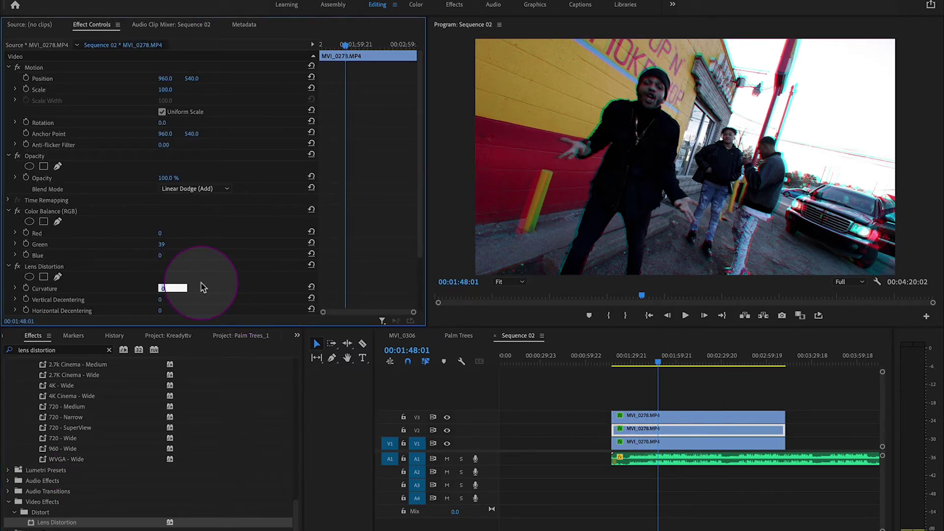
text(-4)
click(606, 427)
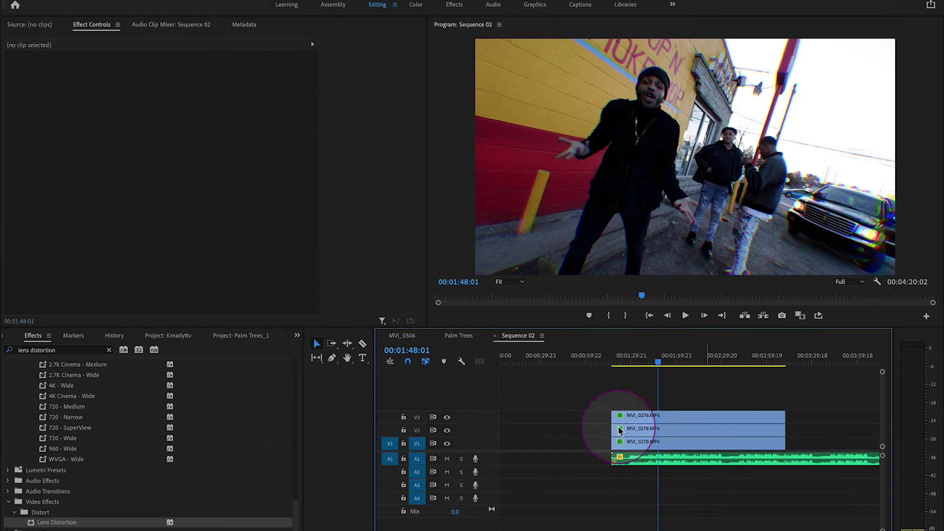
click(634, 442)
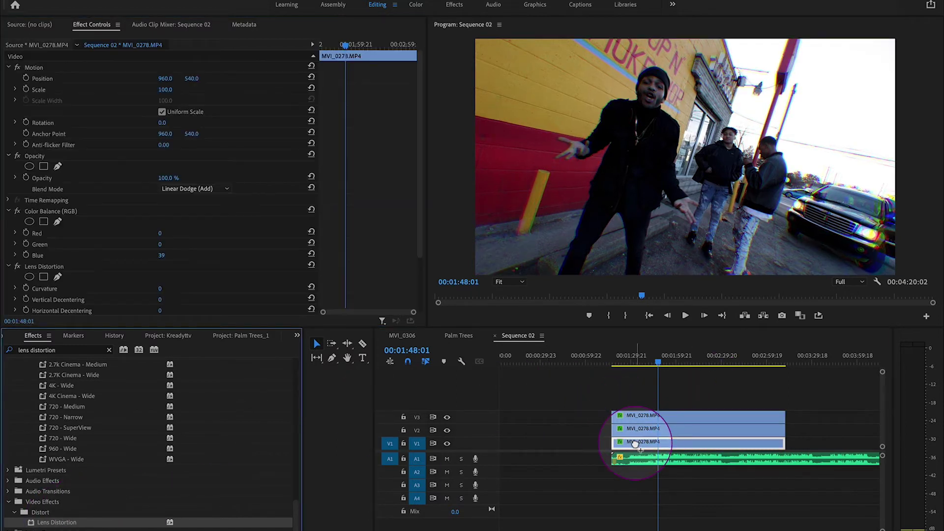
click(162, 290)
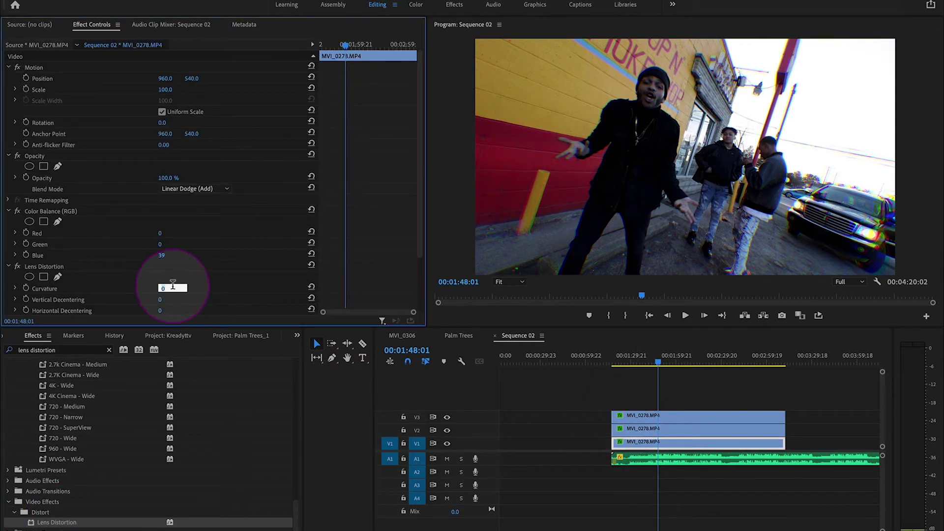
click(731, 409)
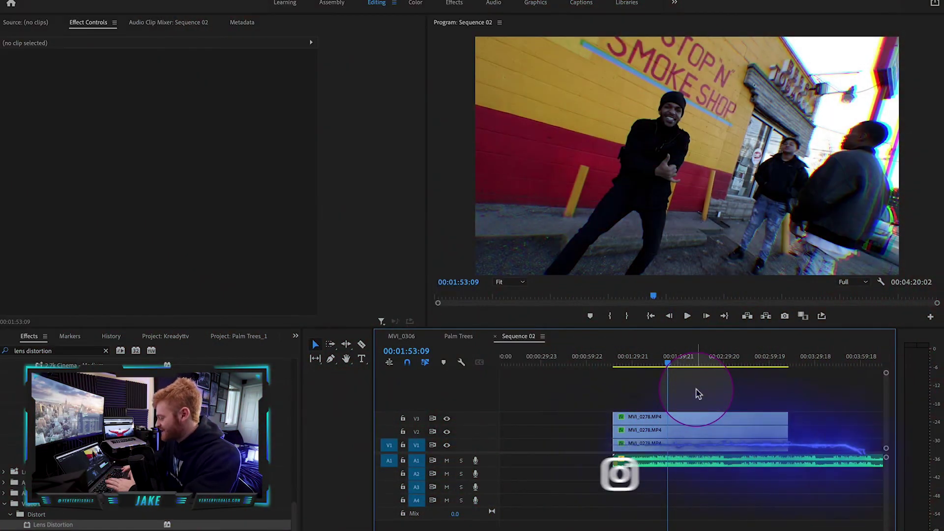
Set Lens Distortion Curvature to -12 on V3, -8 on V2, -4 on V1, then play back
click(689, 417)
scroll(237, 263, down, 1)
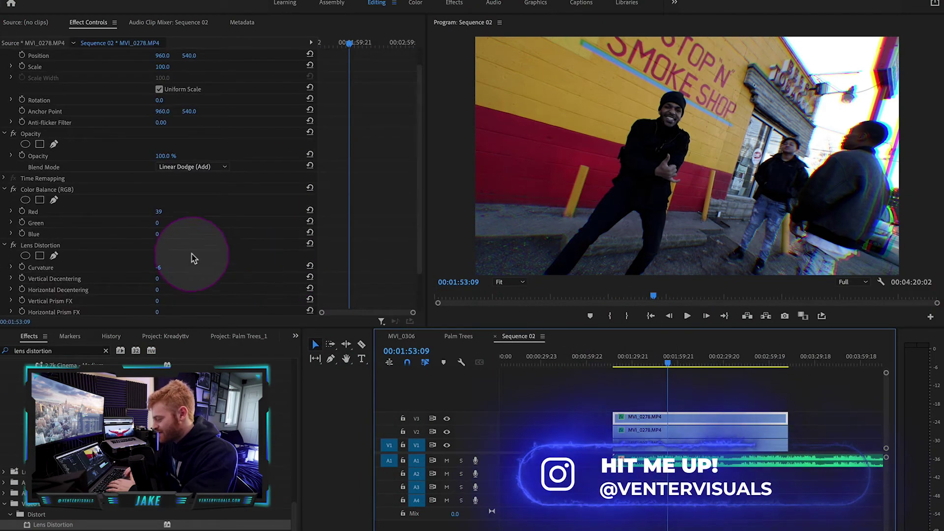
click(163, 267)
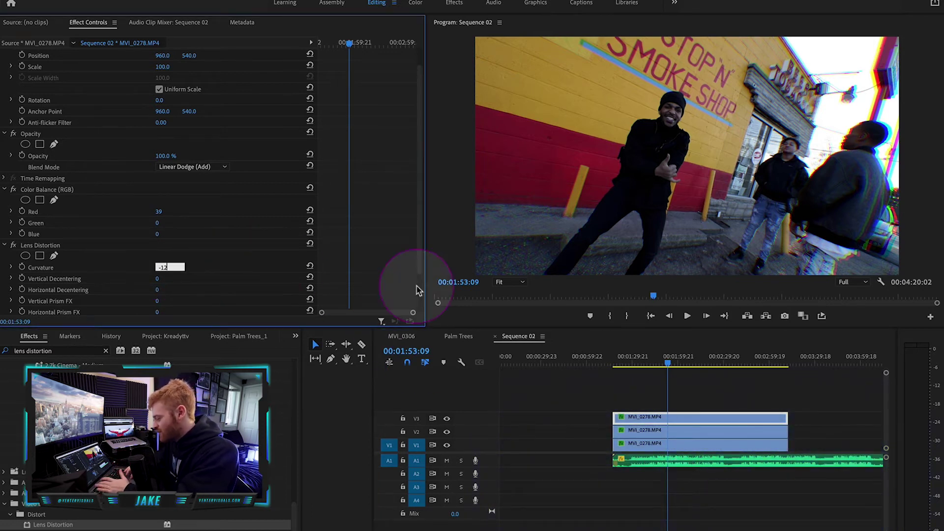
click(686, 432)
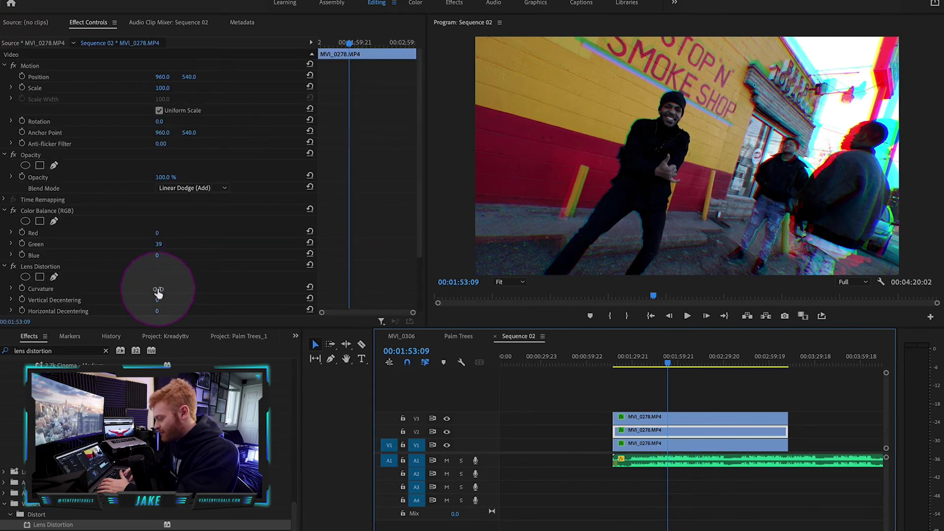
click(163, 288)
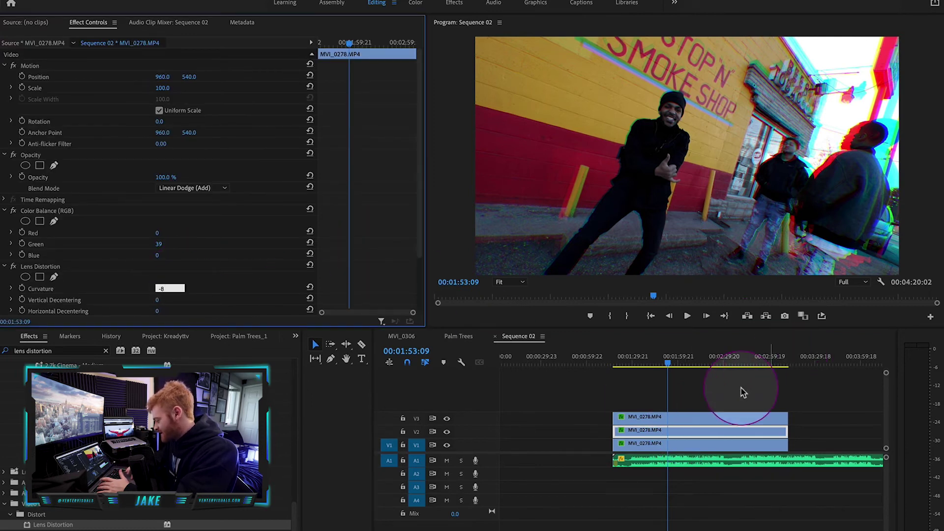
click(686, 442)
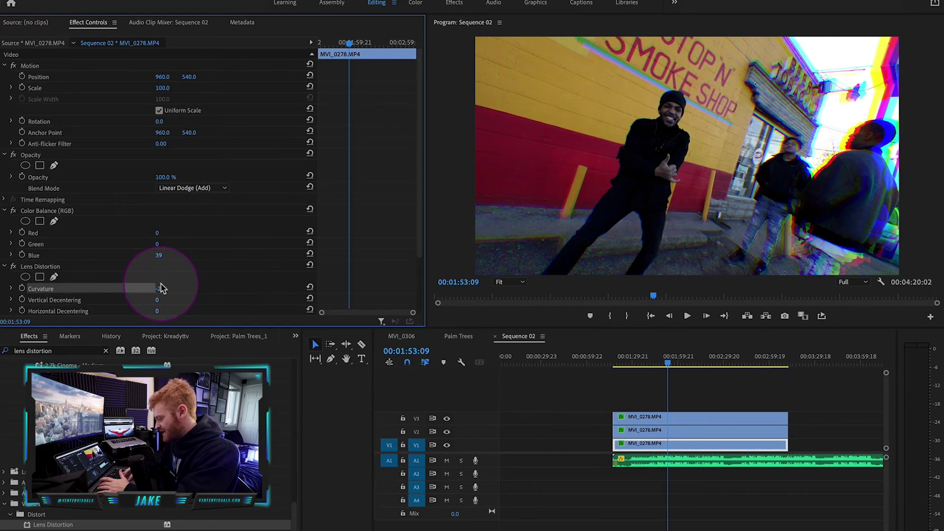
click(158, 290)
text(-4)
click(536, 401)
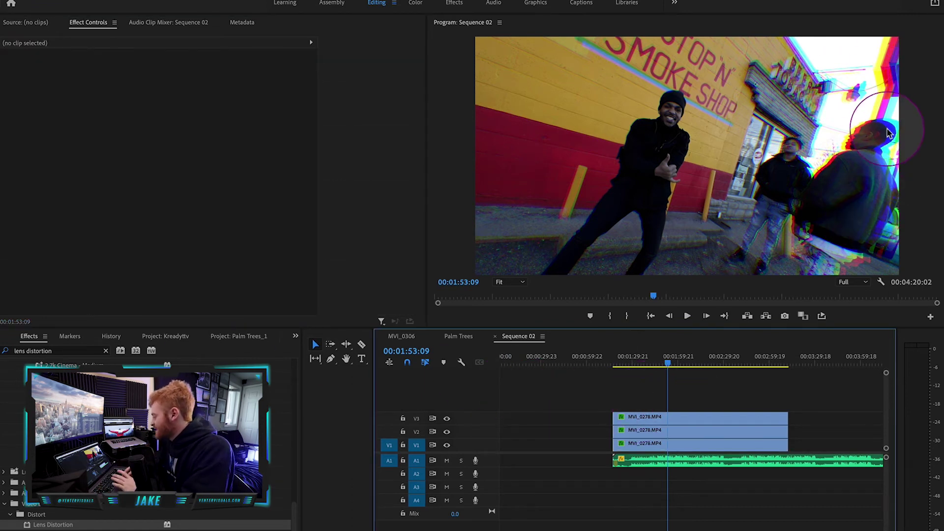
key(space)
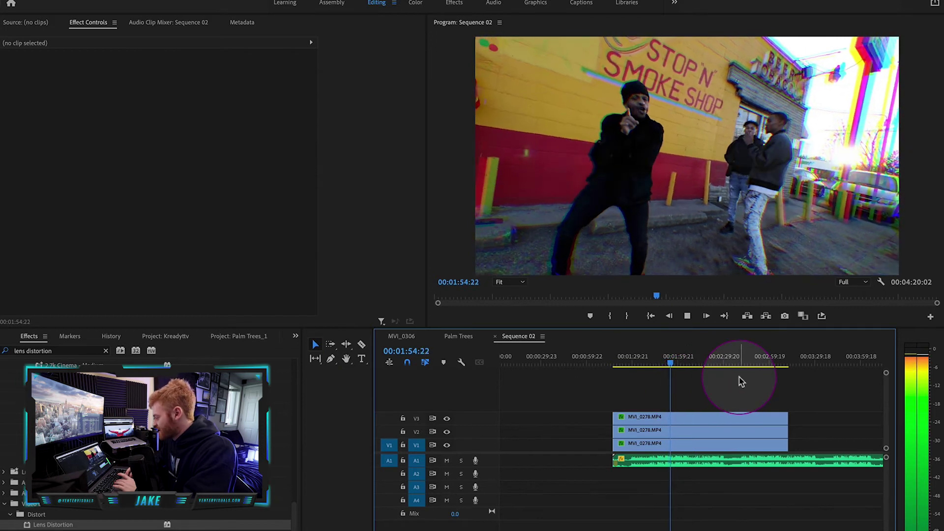